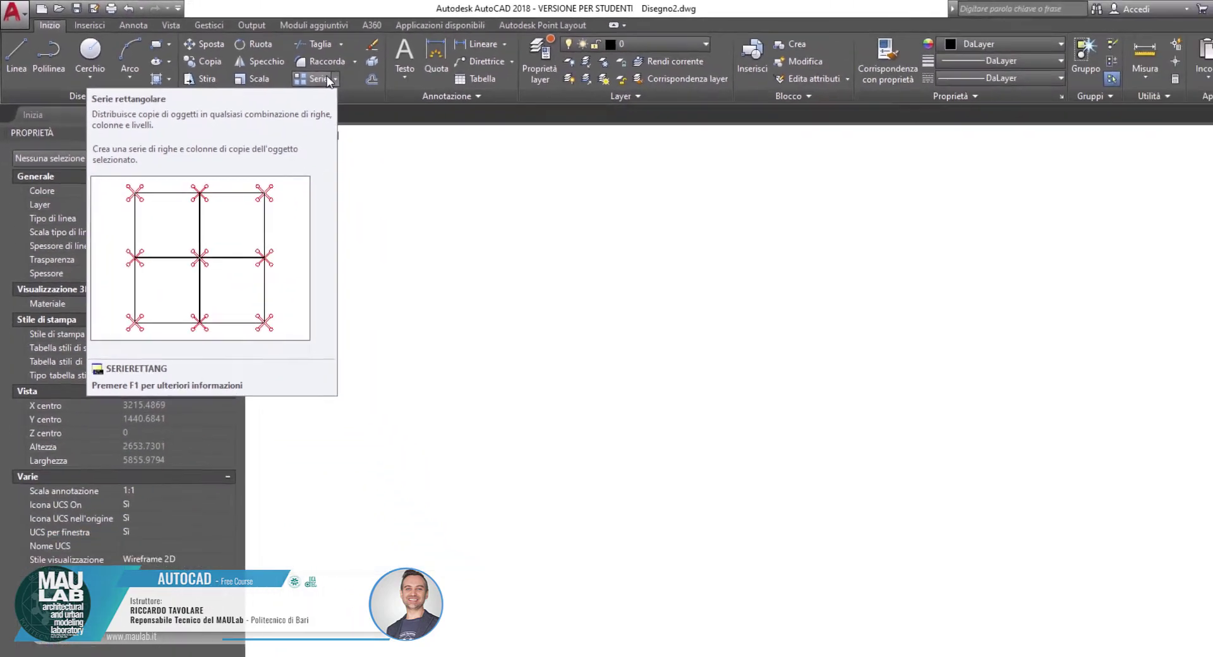
View Help, then start the new blank drawing Disegno3 from the Start tab.
key(F1)
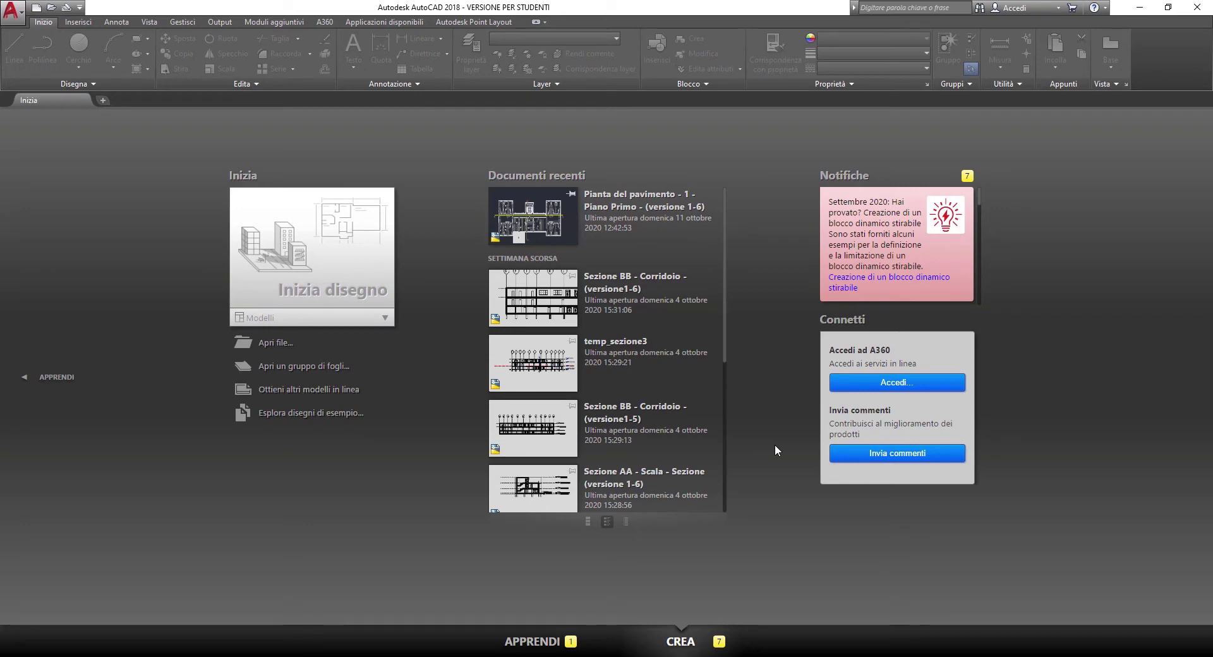
click(337, 257)
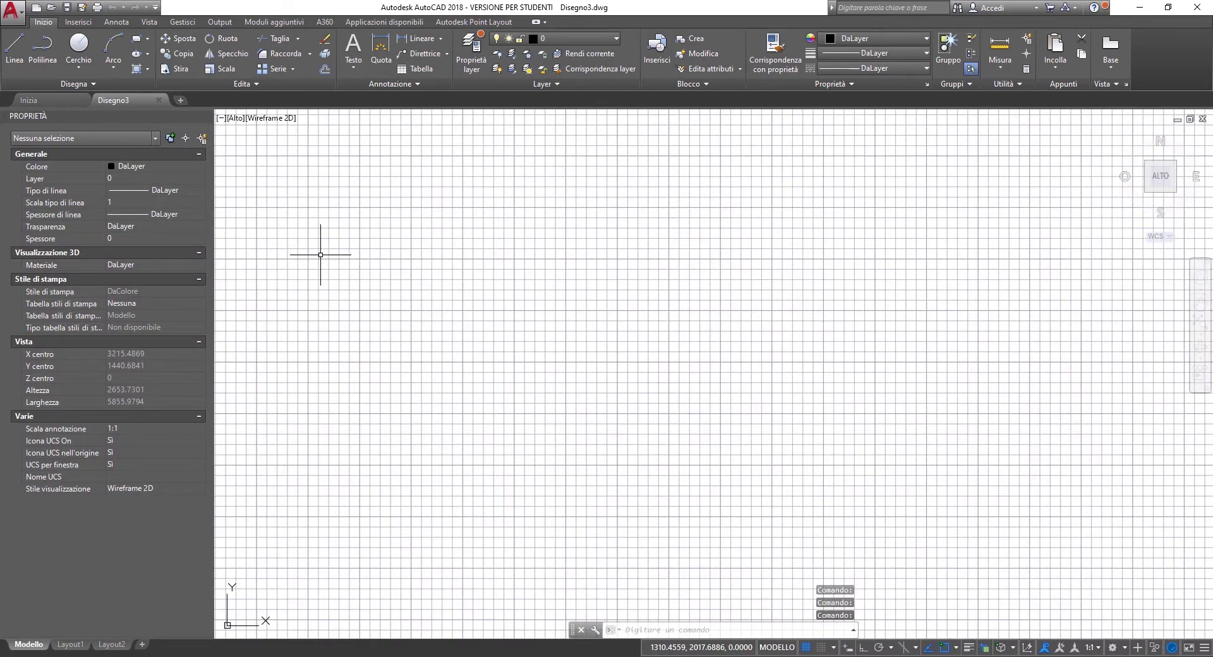
Bring up Salva con nome from the application menu, then dismiss it without saving.
click(9, 18)
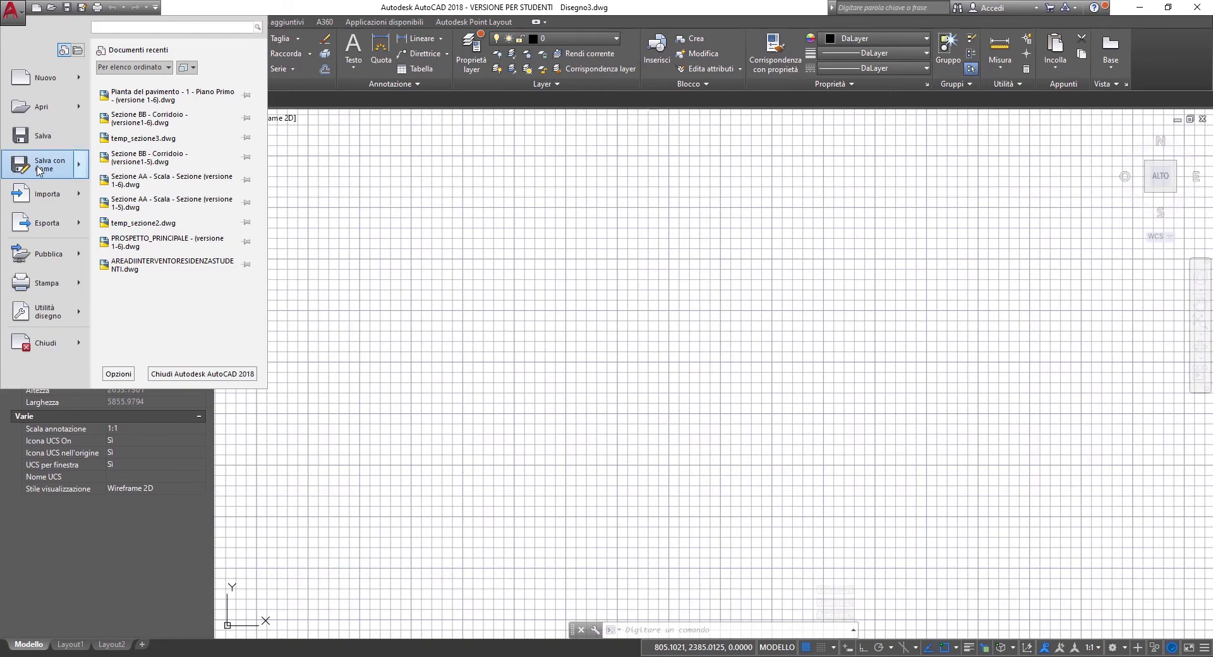
mouse_move(48, 164)
click(152, 98)
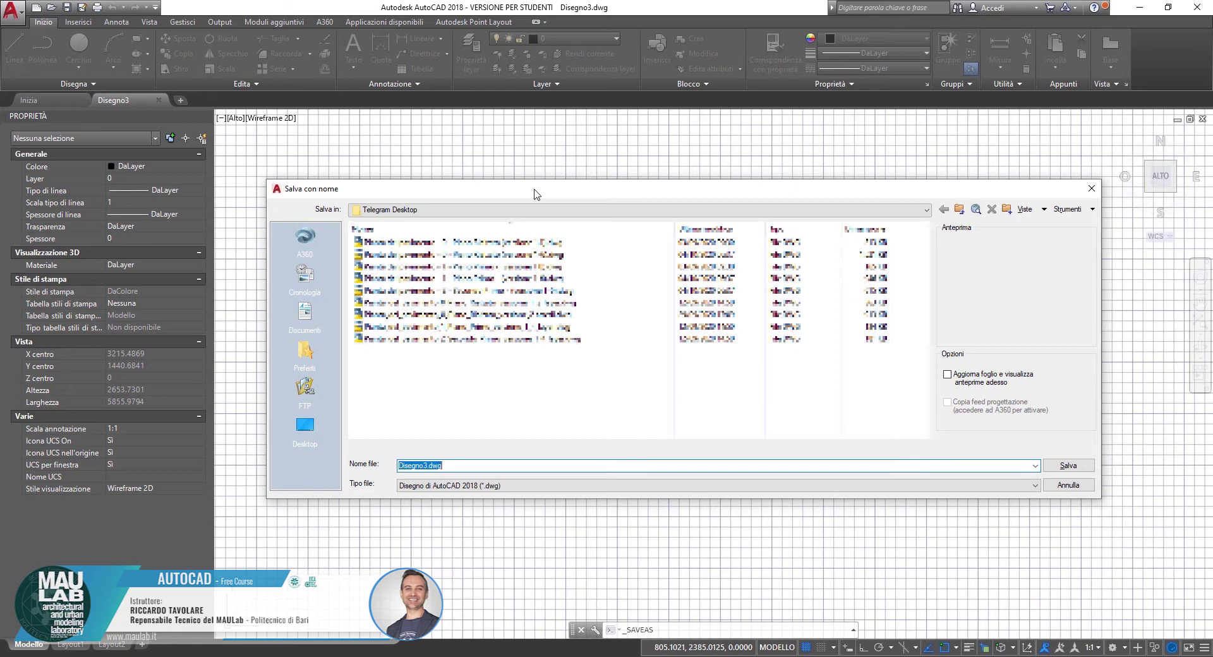
key(Escape)
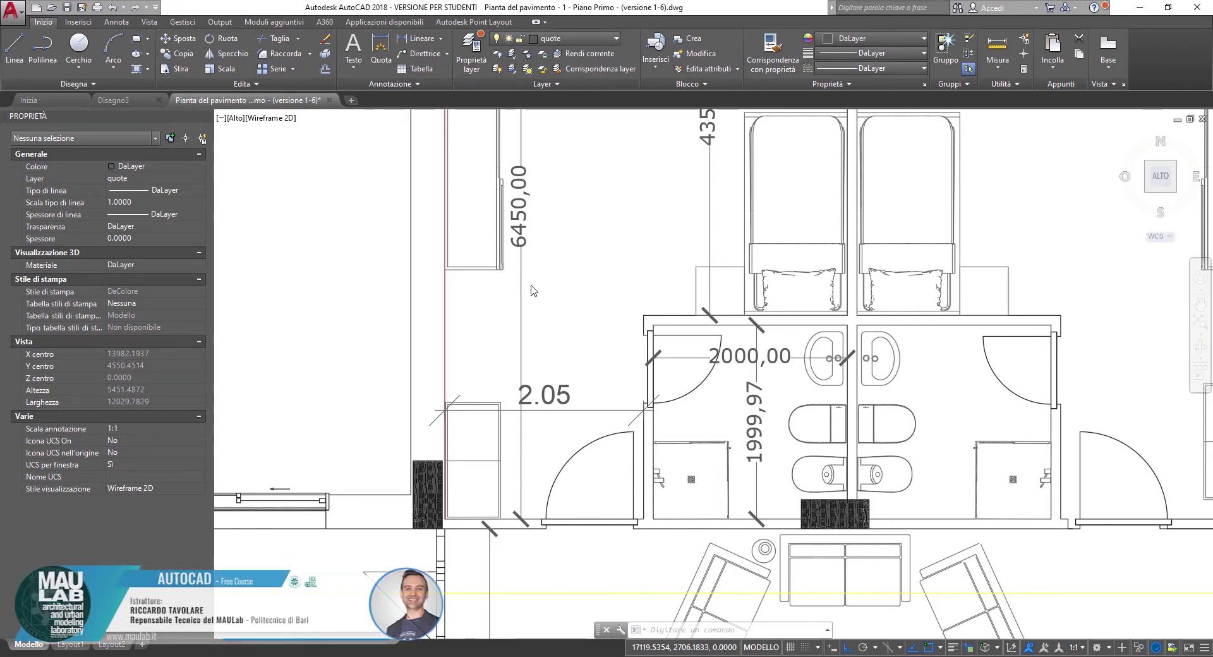
Match the 1999,97, 2000,00, 435 and 6450,00 dimensions to the 2.05 dimension's style.
click(578, 411)
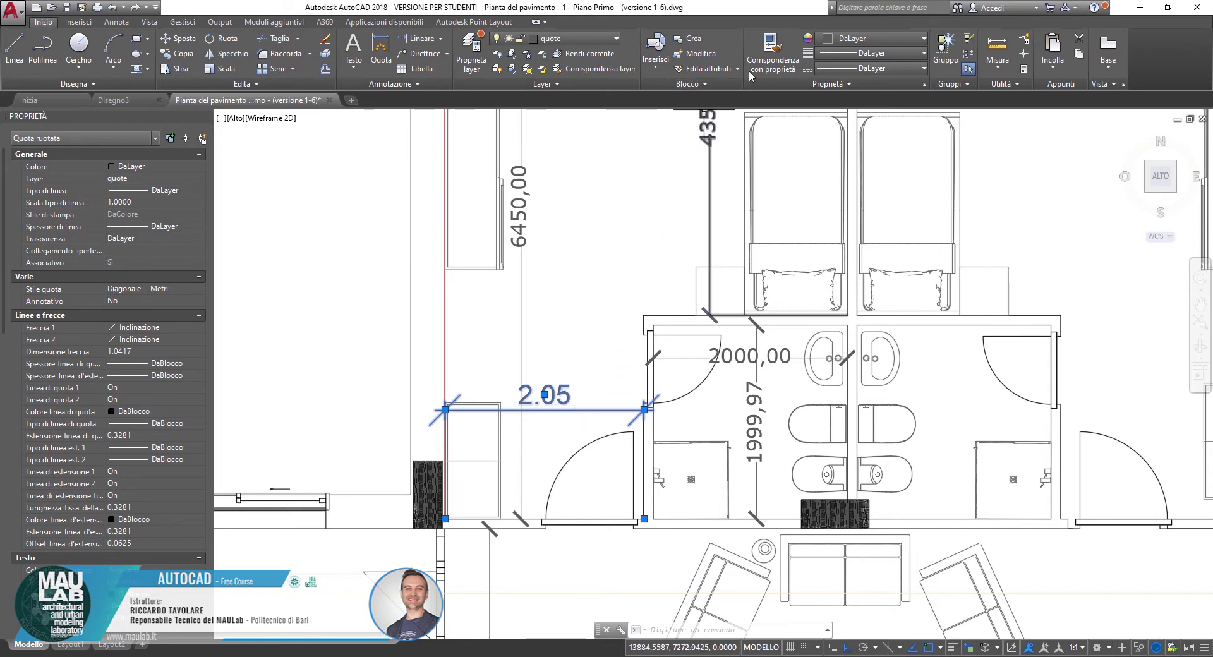
click(775, 61)
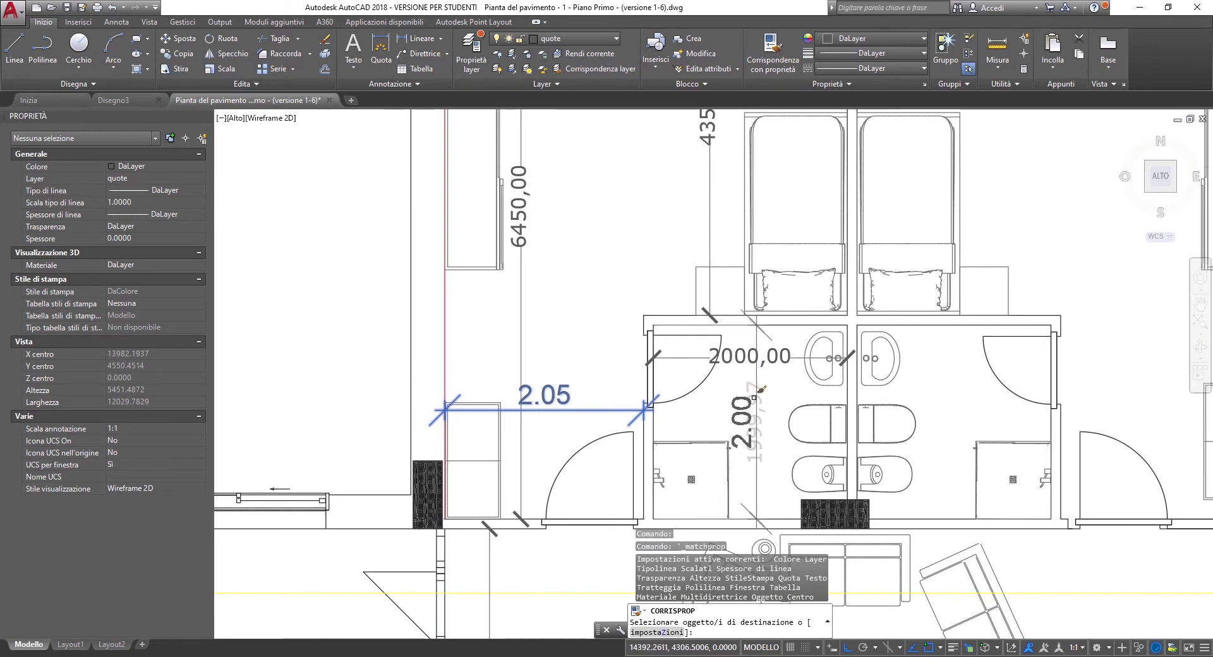
click(756, 400)
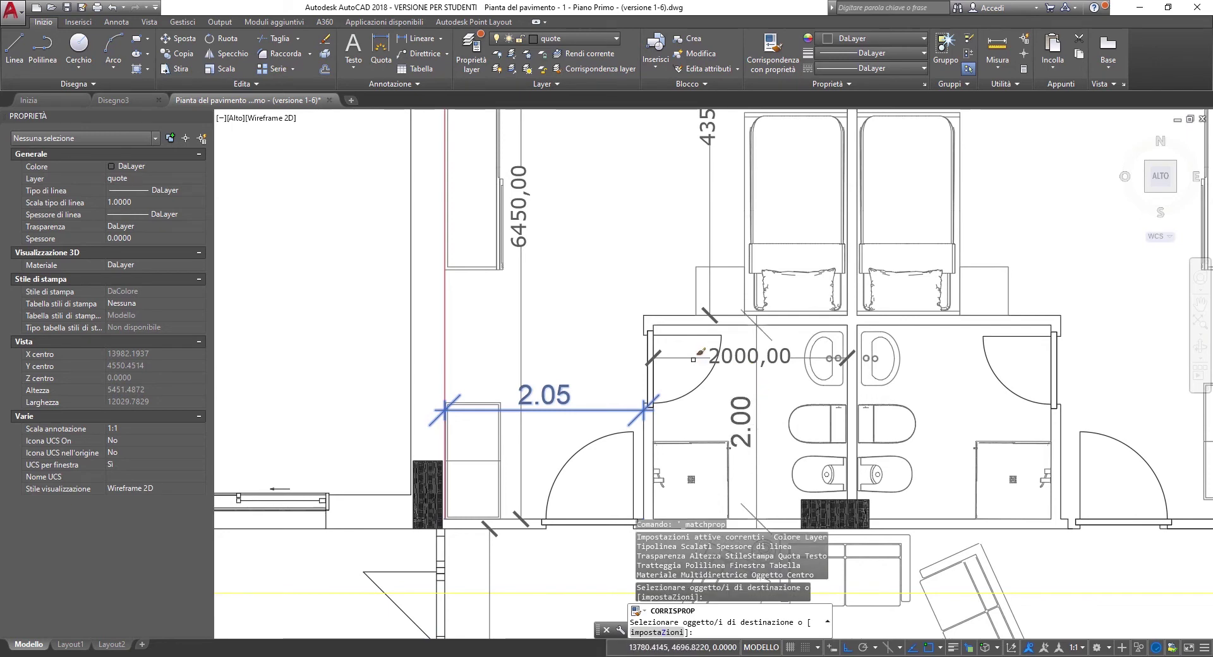
click(692, 356)
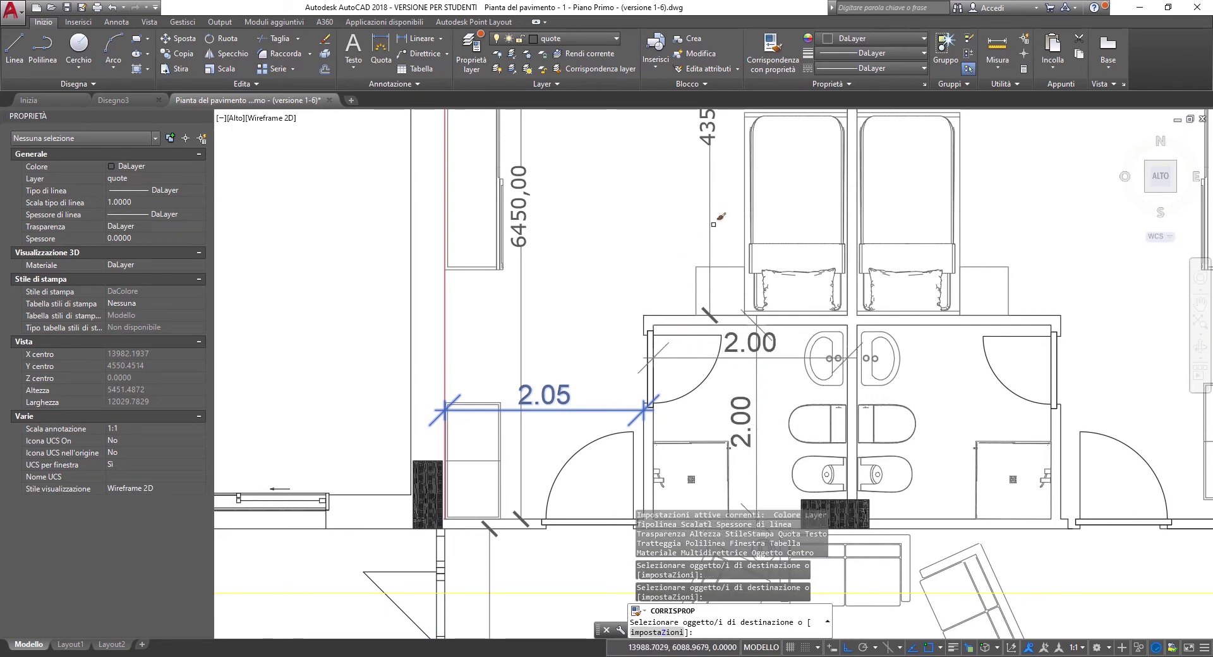
click(709, 228)
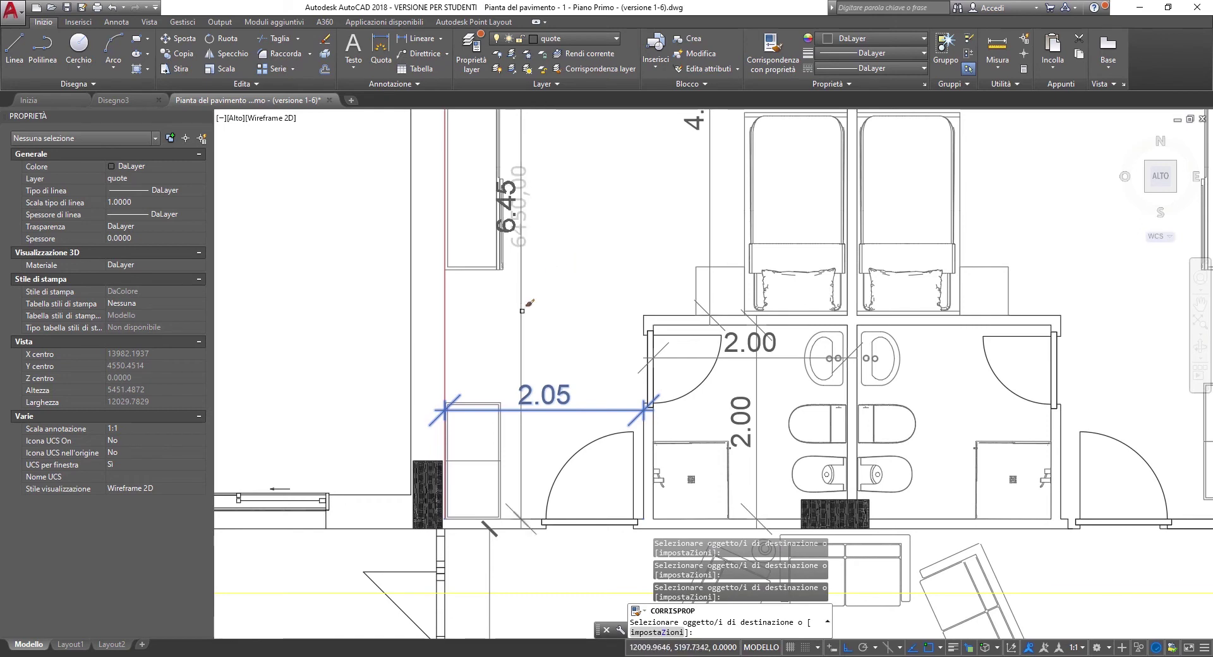
click(525, 306)
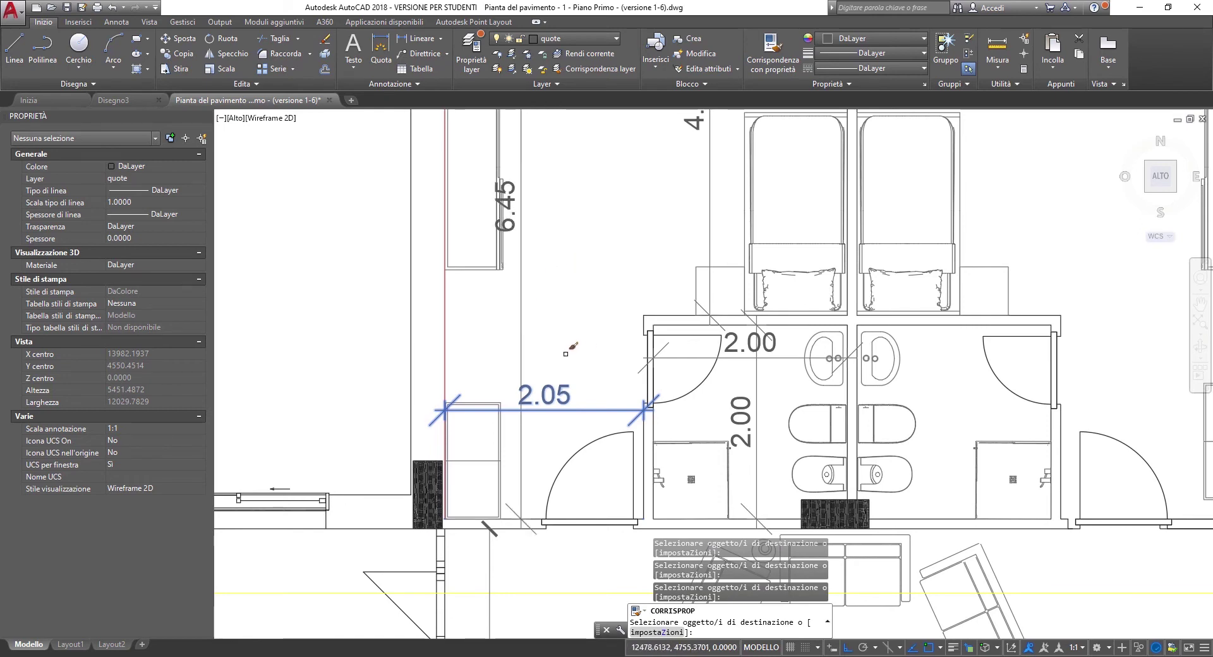
key(Escape)
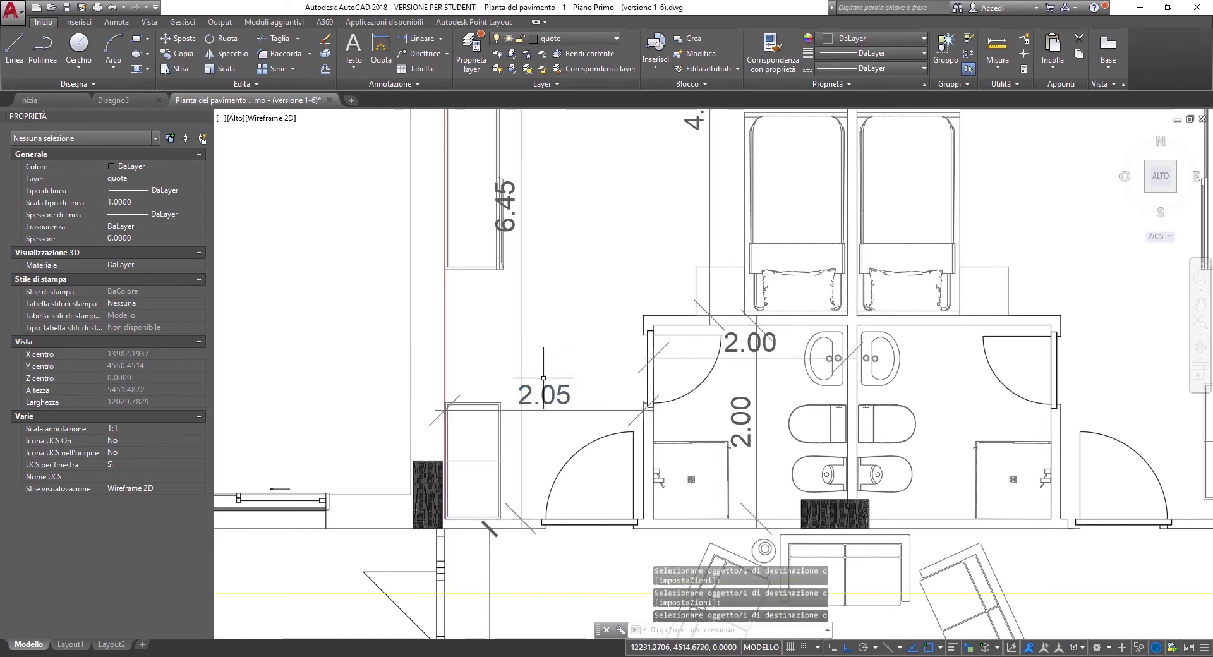
click(543, 394)
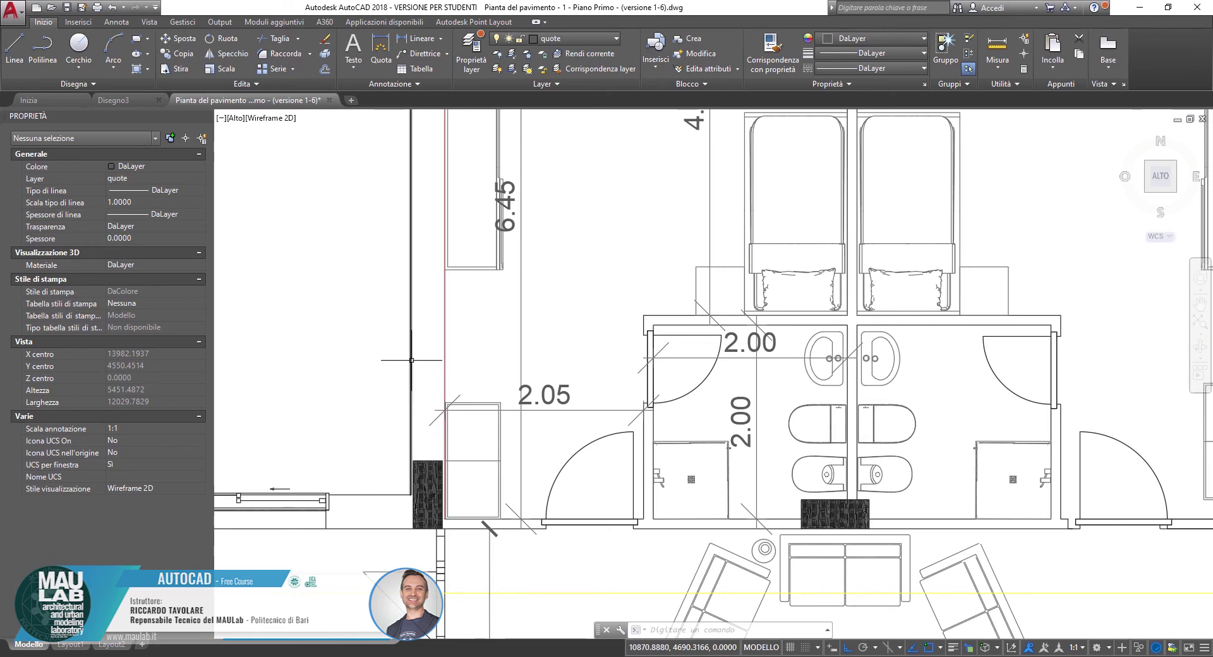
Give the inner wall line the outer line's A-WALL layer and 0.30 mm lineweight, then verify it.
click(411, 360)
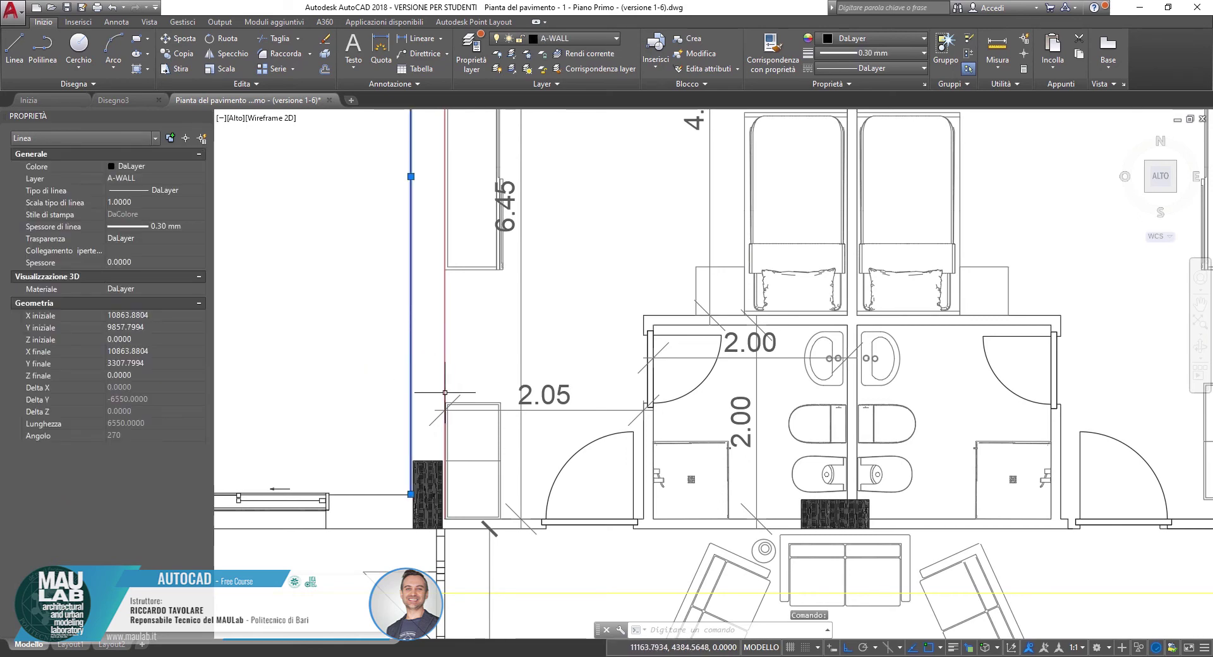
click(773, 57)
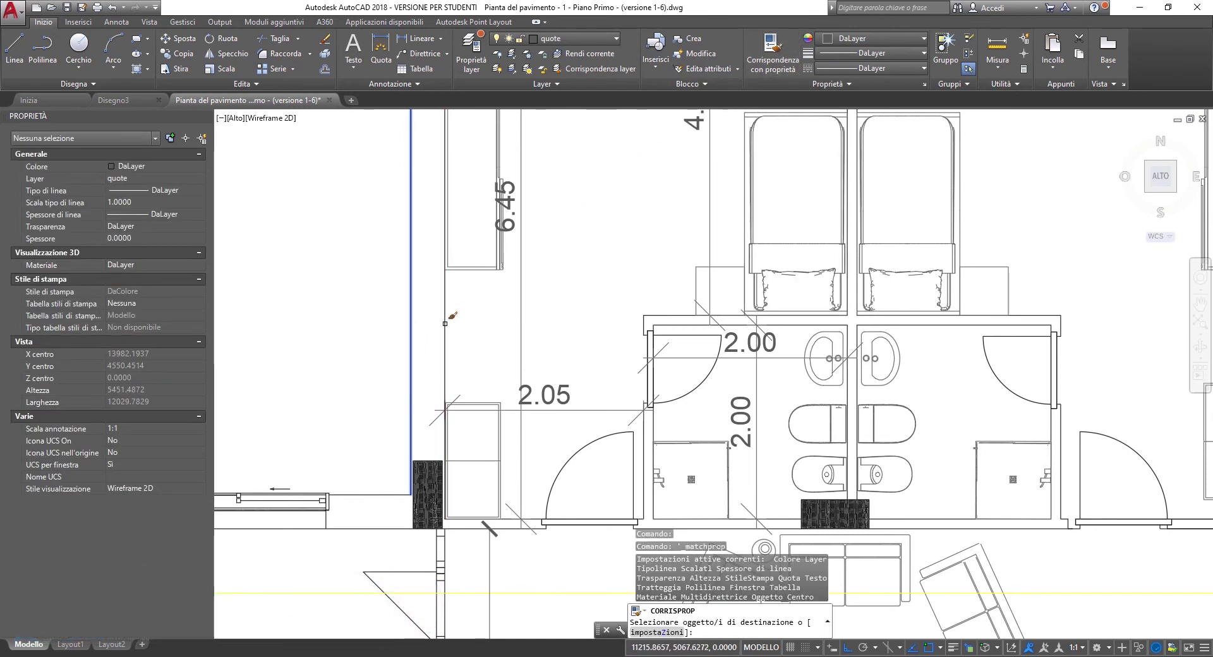
key(Escape)
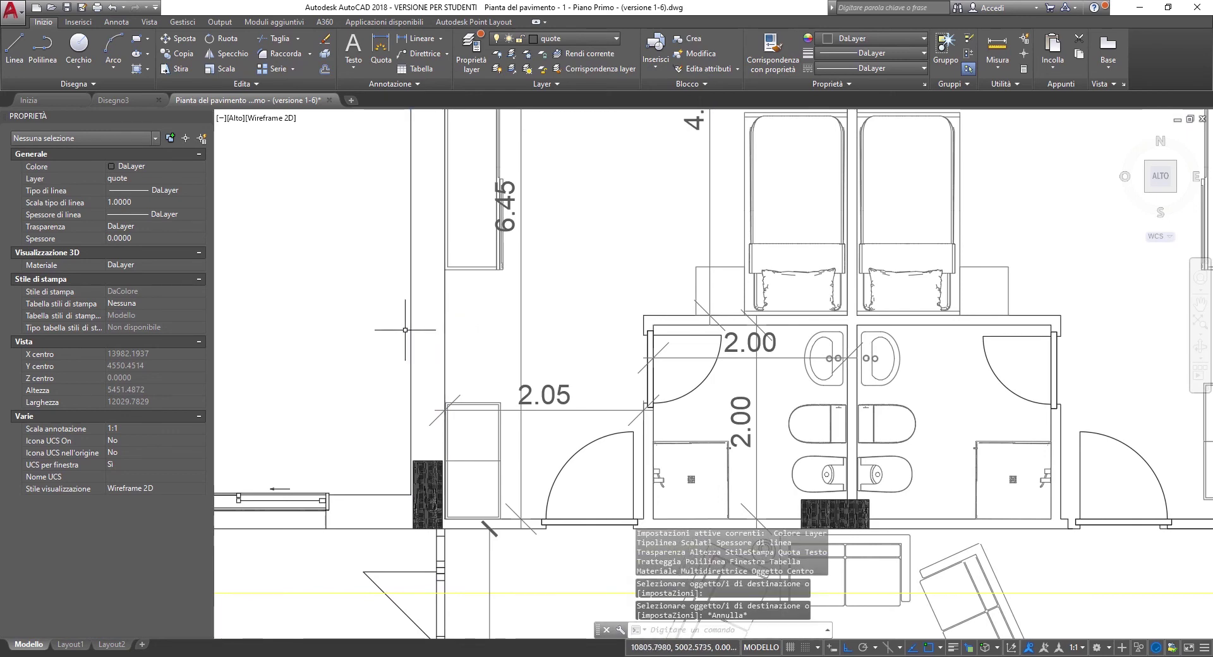
click(411, 307)
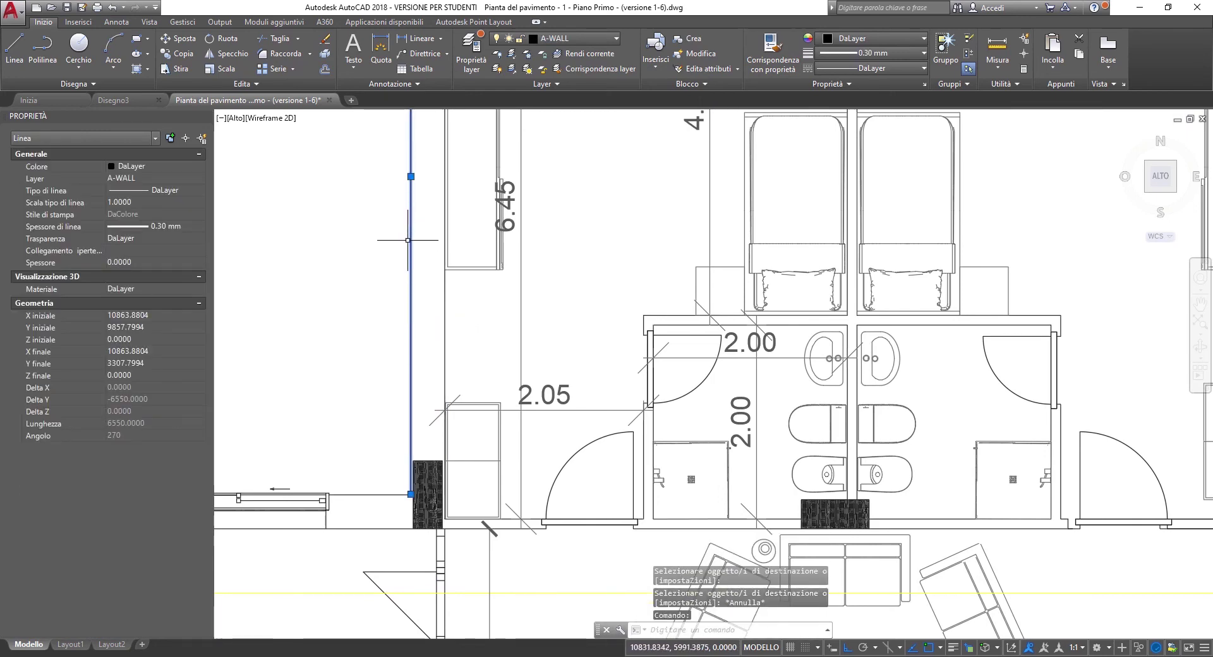
key(Escape)
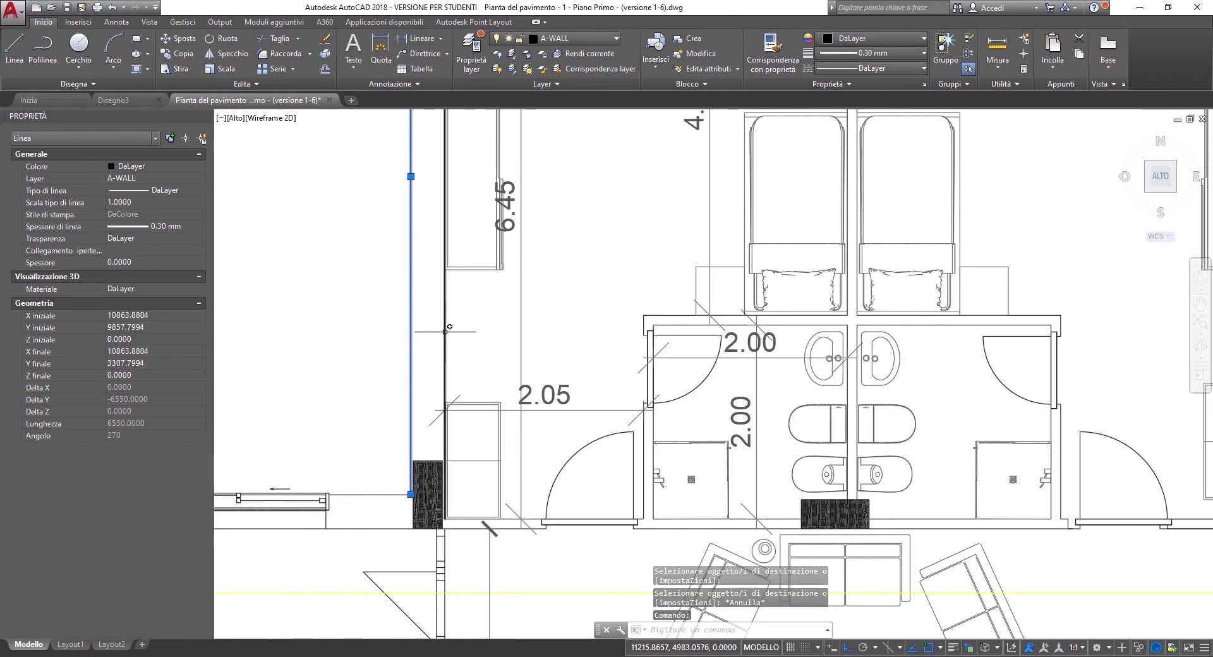
click(444, 331)
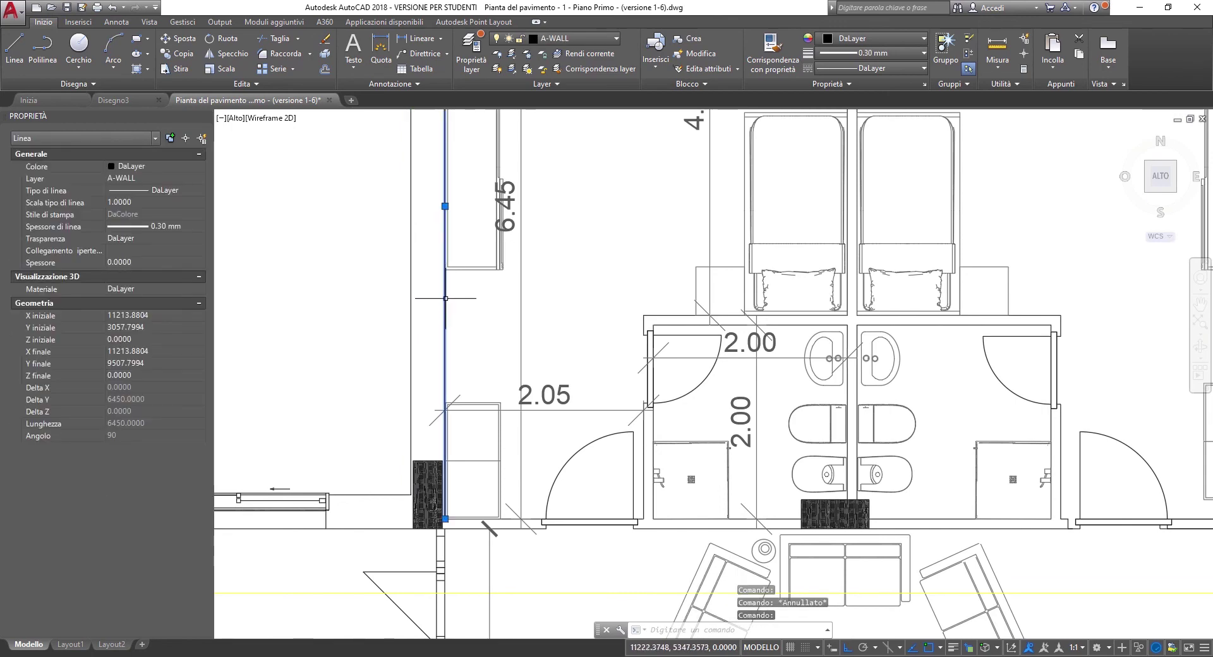